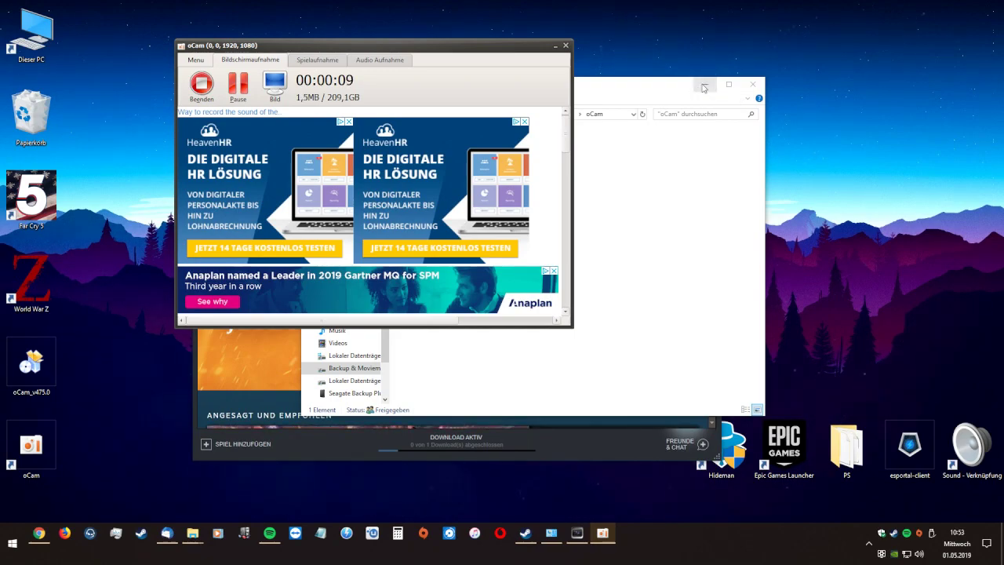
Step: Minimize the oCam folder window, bring Steam forward, and open the Mortal Kombat 11 store page in a maximized window
click(703, 86)
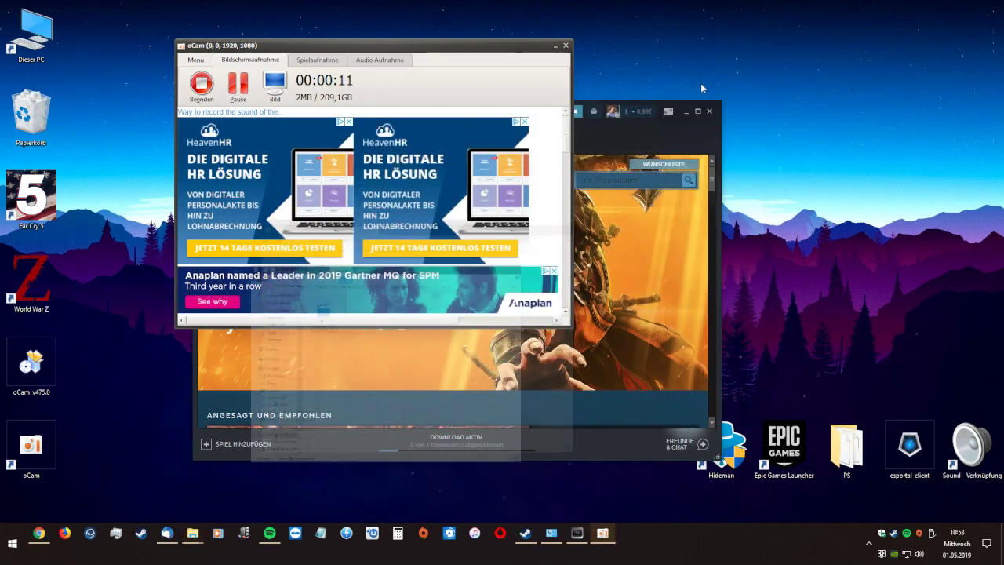
drag(541, 115, 571, 82)
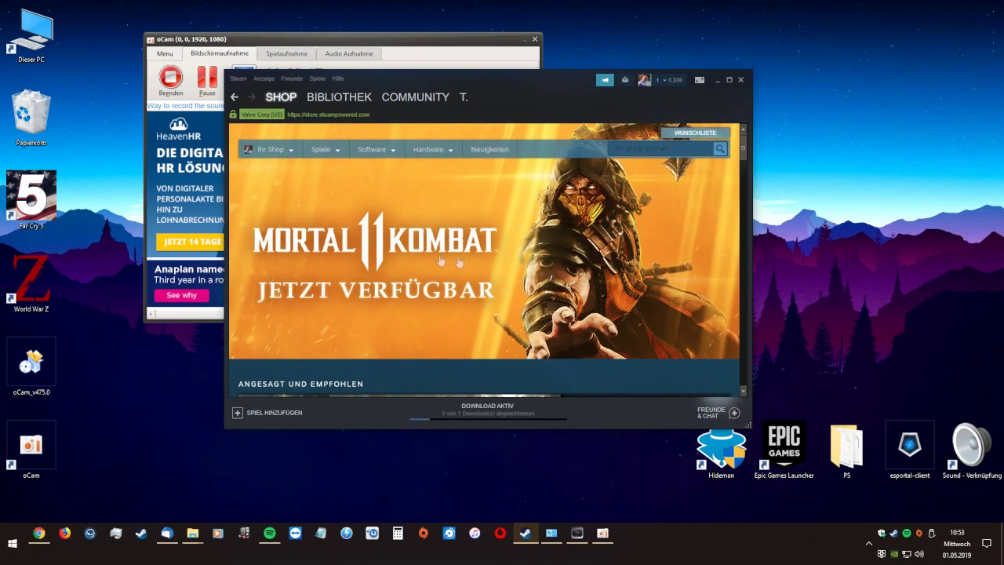
scroll(435, 261, down, 1)
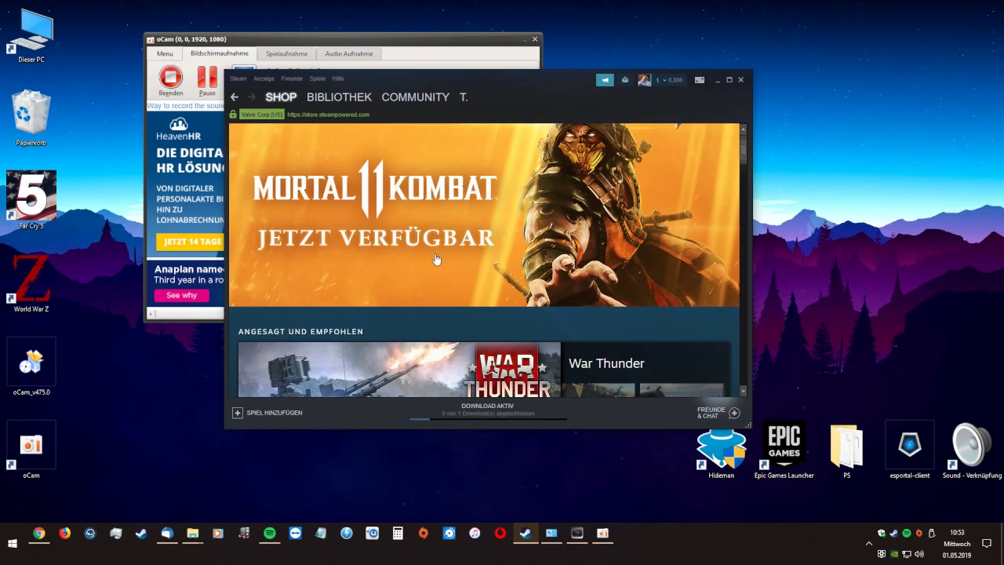
scroll(439, 259, up, 1)
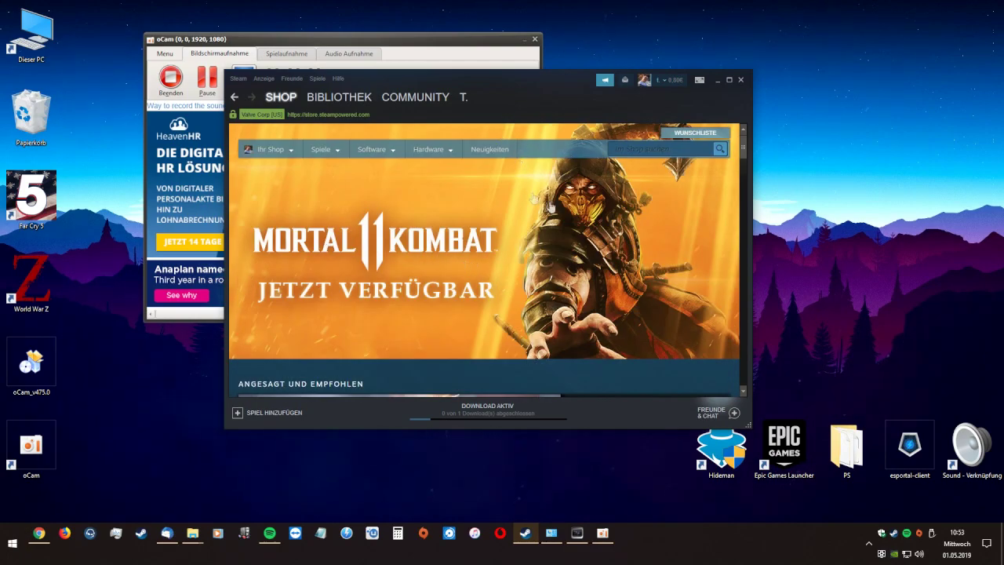
click(393, 228)
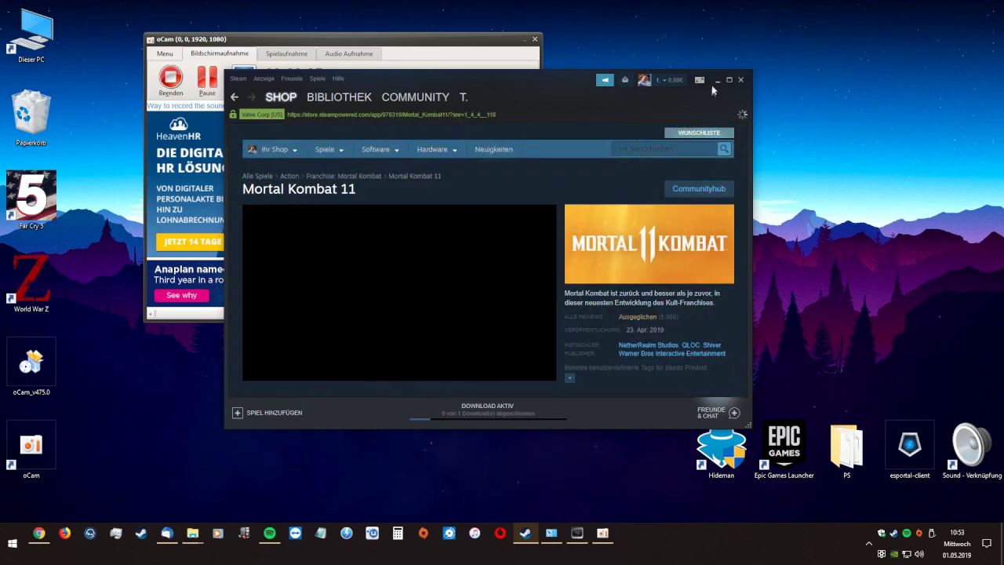
click(728, 79)
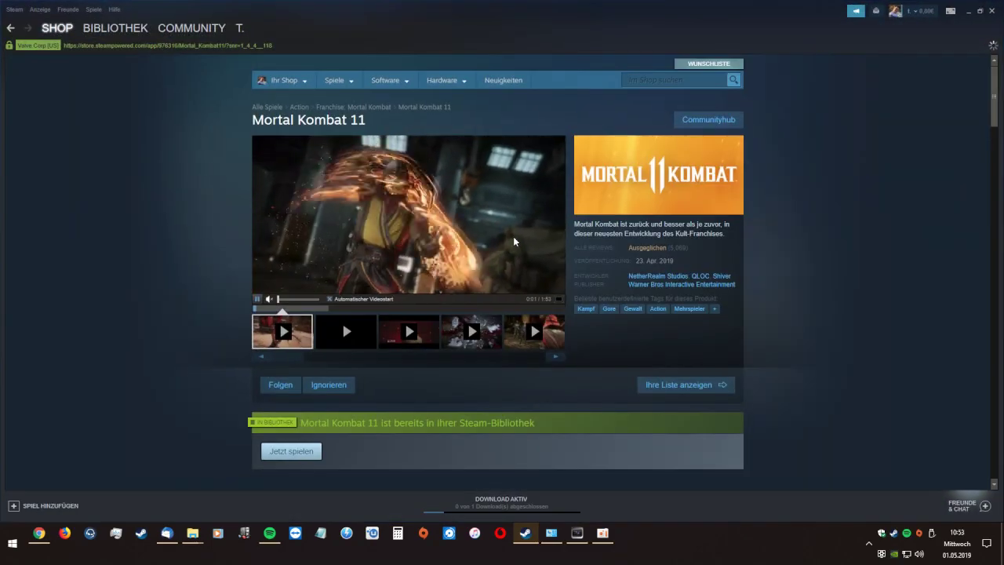
Step: Check the purchase prices of the standard and Premium editions of Mortal Kombat 11 on its store page
scroll(521, 234, down, 5)
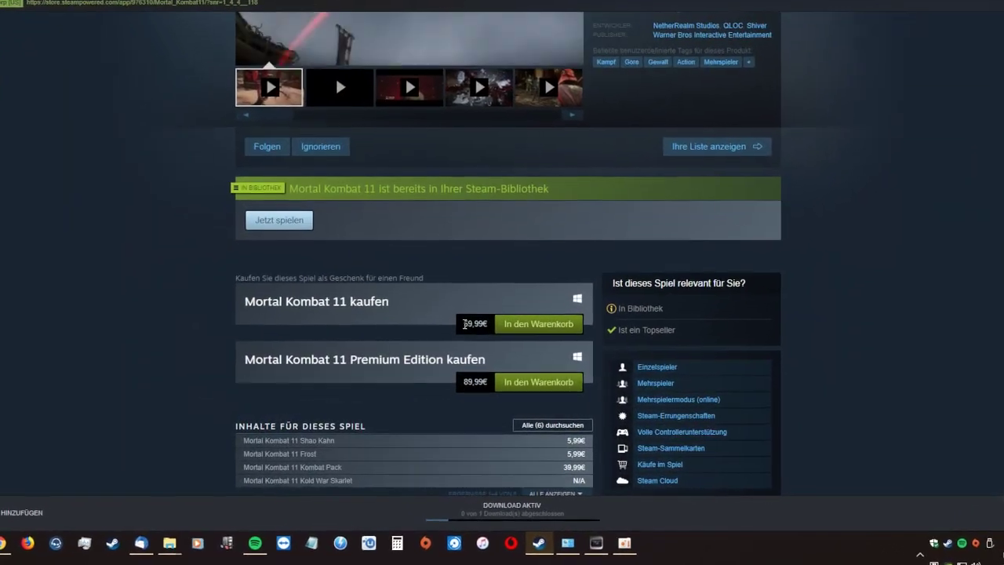
double_click(471, 329)
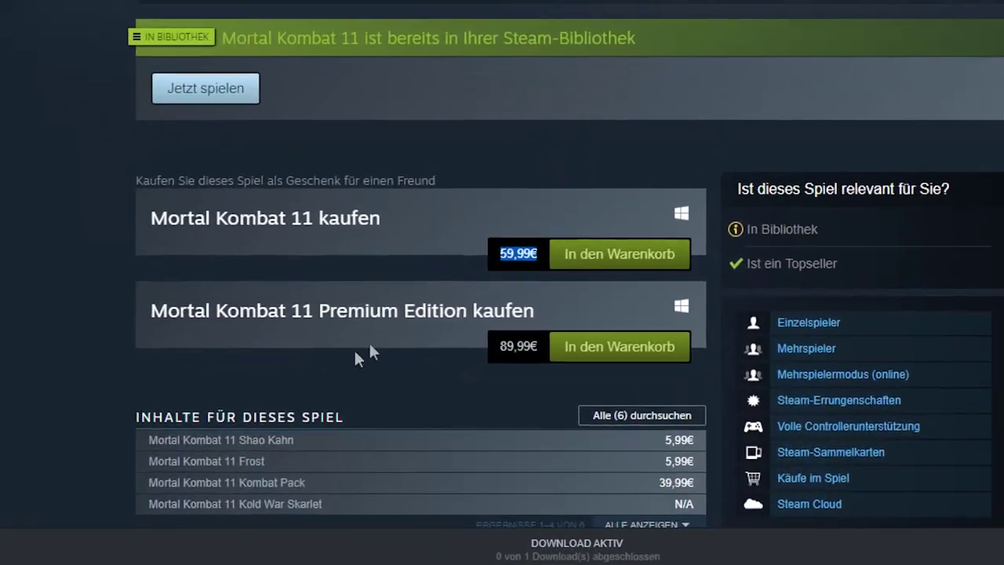
drag(320, 309, 536, 309)
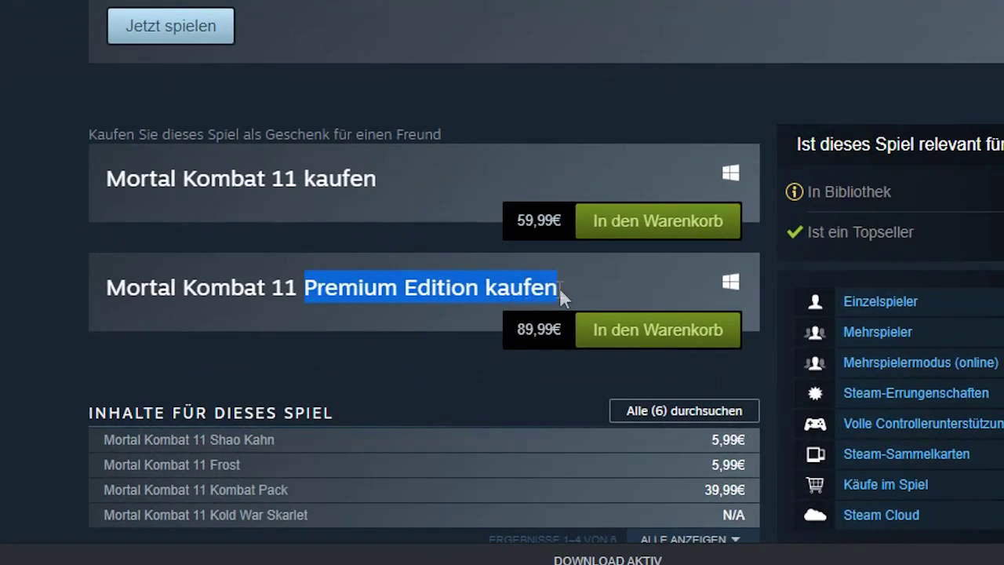
double_click(522, 329)
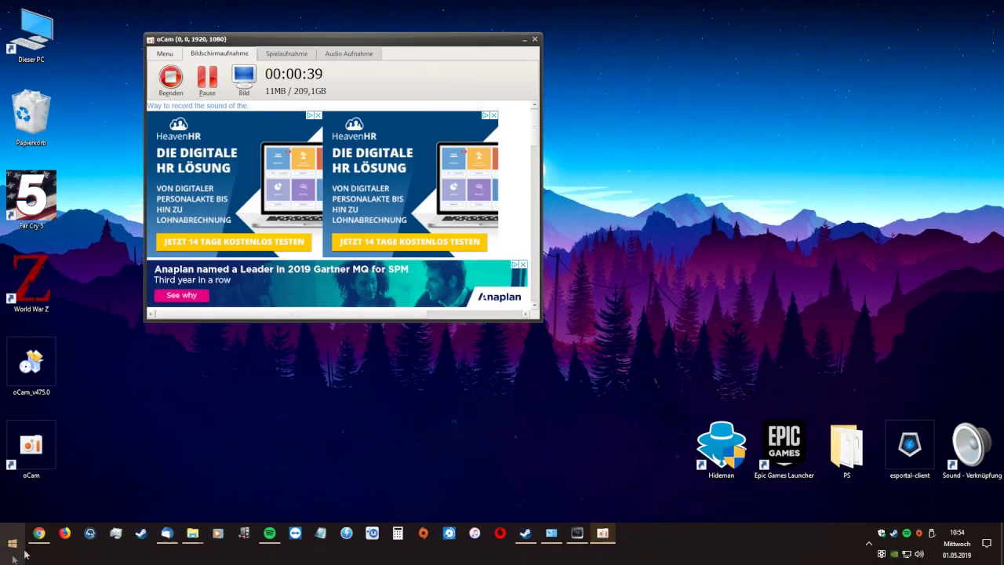
Step: Switch to Chrome and search the G2Play.net store for "Mortal Kombat 11"
click(39, 533)
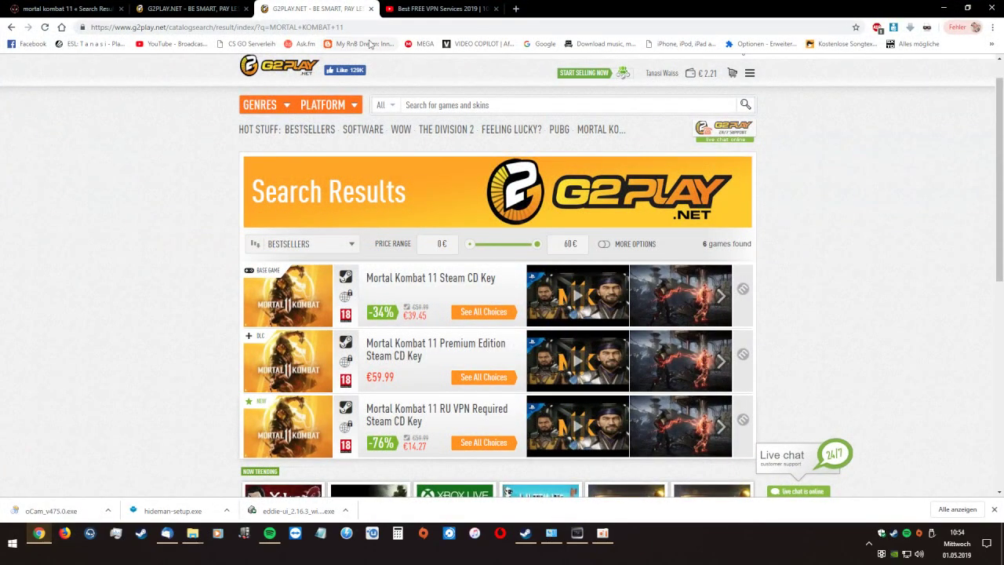
drag(371, 24, 141, 28)
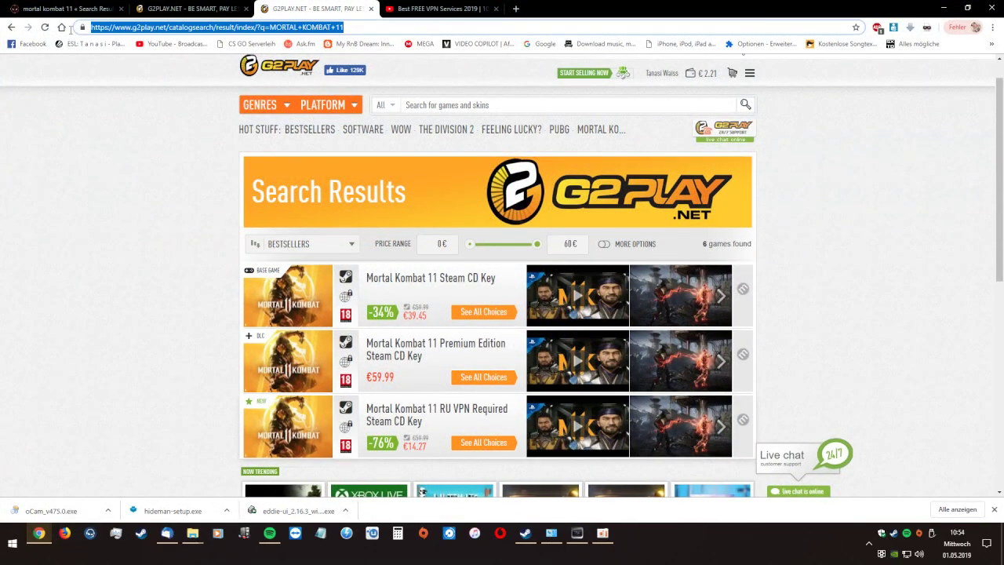
scroll(247, 196, up, 1)
click(482, 138)
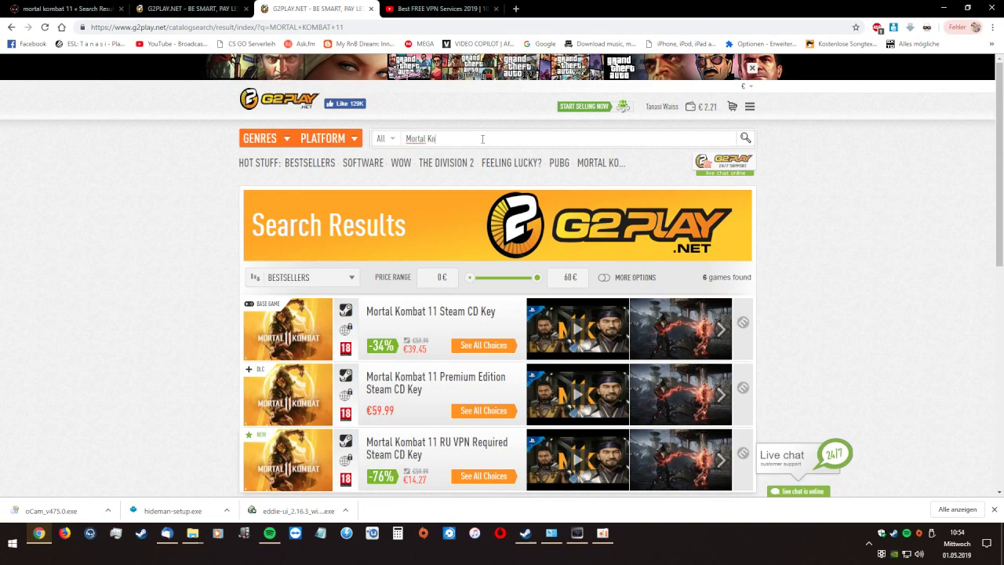
click(745, 138)
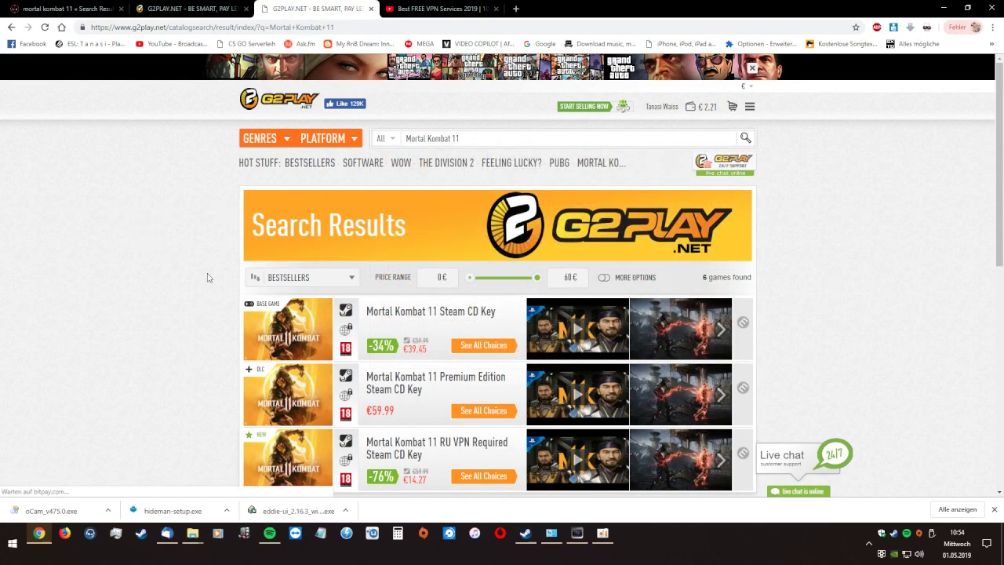
Step: Compare the Mortal Kombat 11 key prices and open the "Mortal Kombat 11 RU VPN Required Steam CD Key" offer
scroll(423, 287, down, 1)
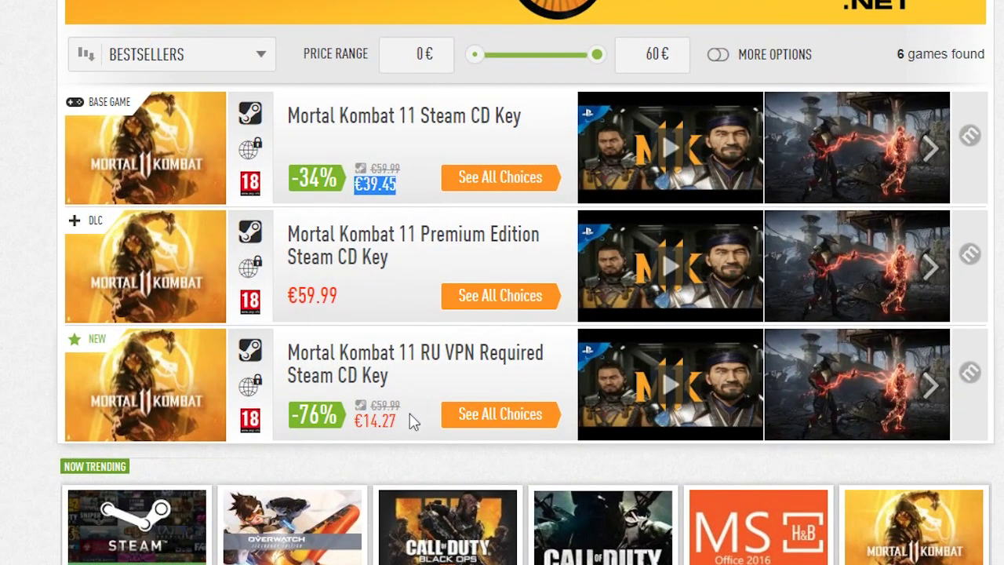
click(400, 425)
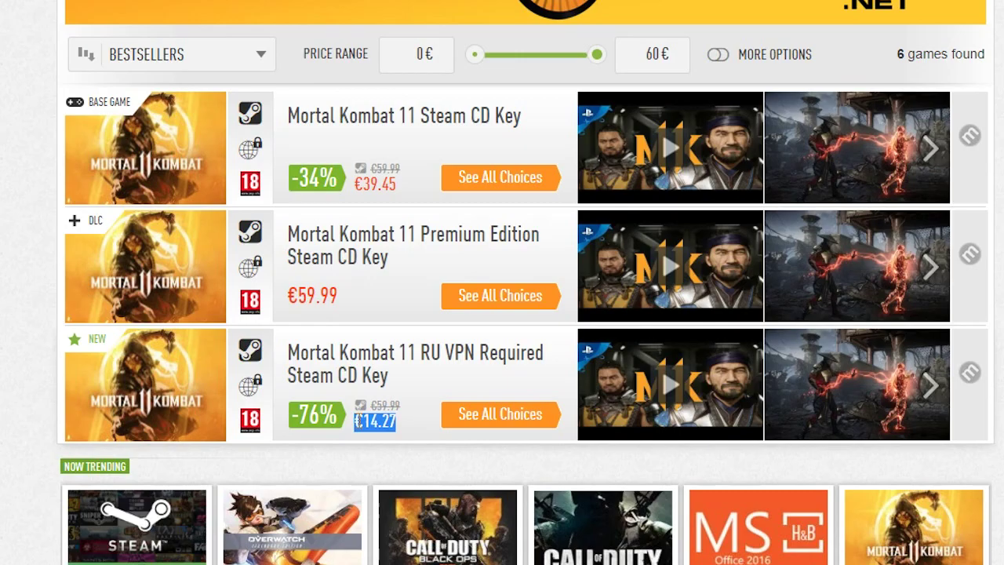
scroll(362, 428, down, 1)
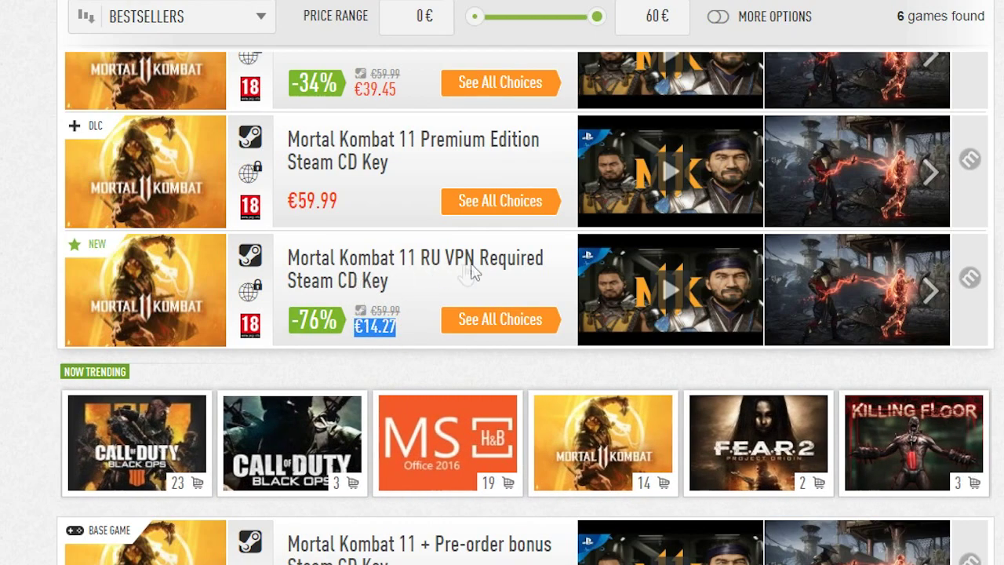
click(473, 271)
scroll(392, 321, down, 1)
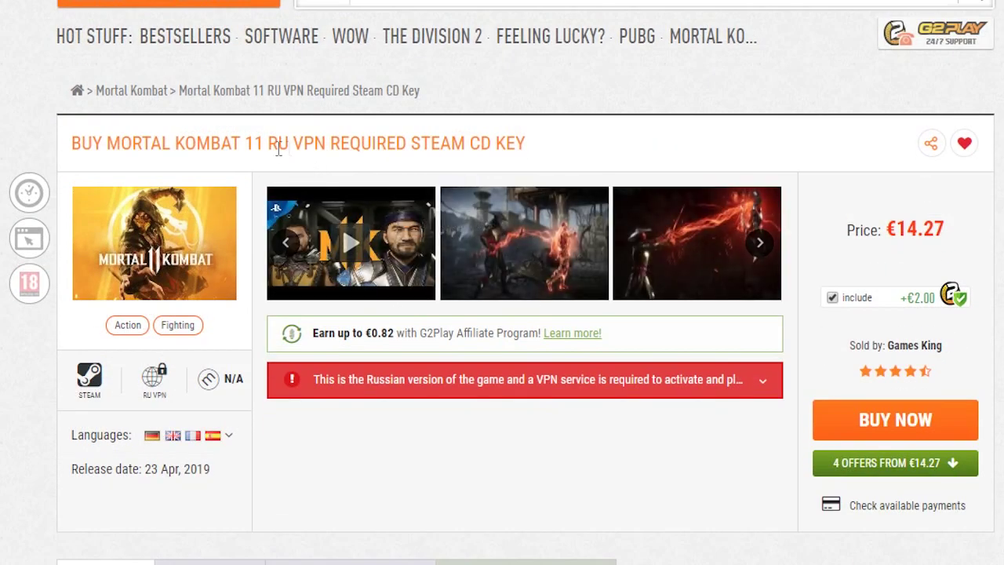
Step: Review the offer's RU VPN requirement, its price and the notice about the Russian version of the game
drag(267, 143, 511, 141)
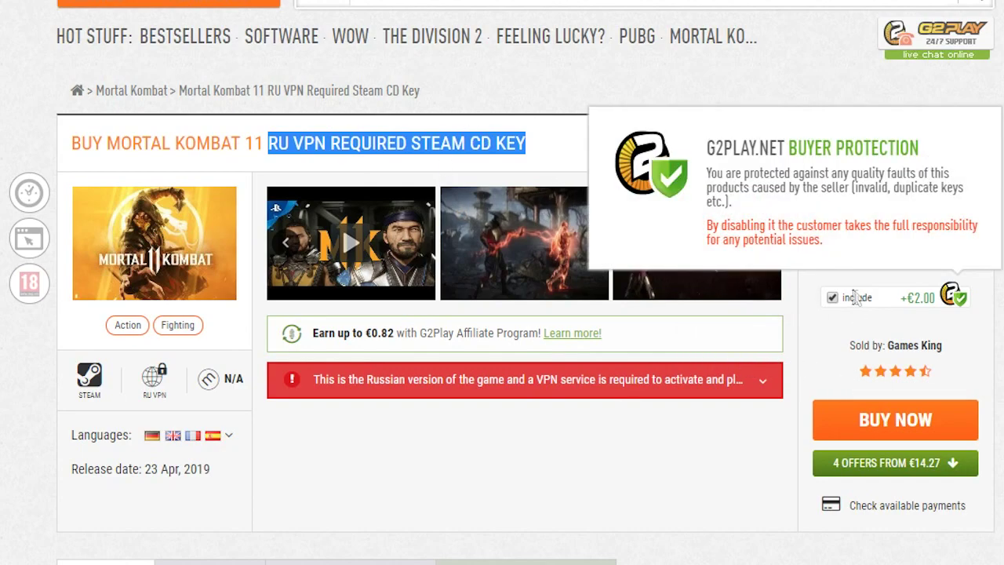
drag(888, 229, 946, 227)
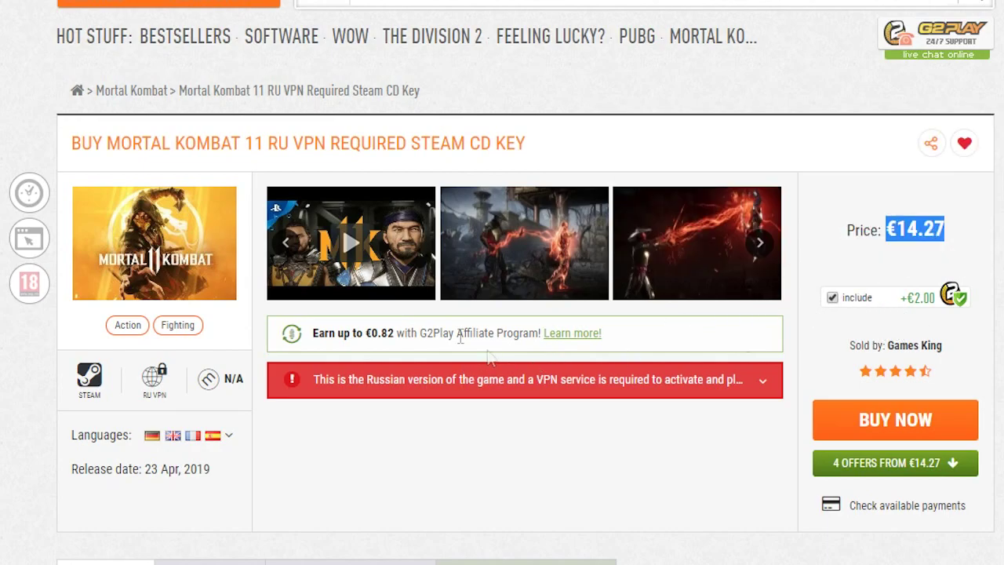
drag(314, 379, 456, 379)
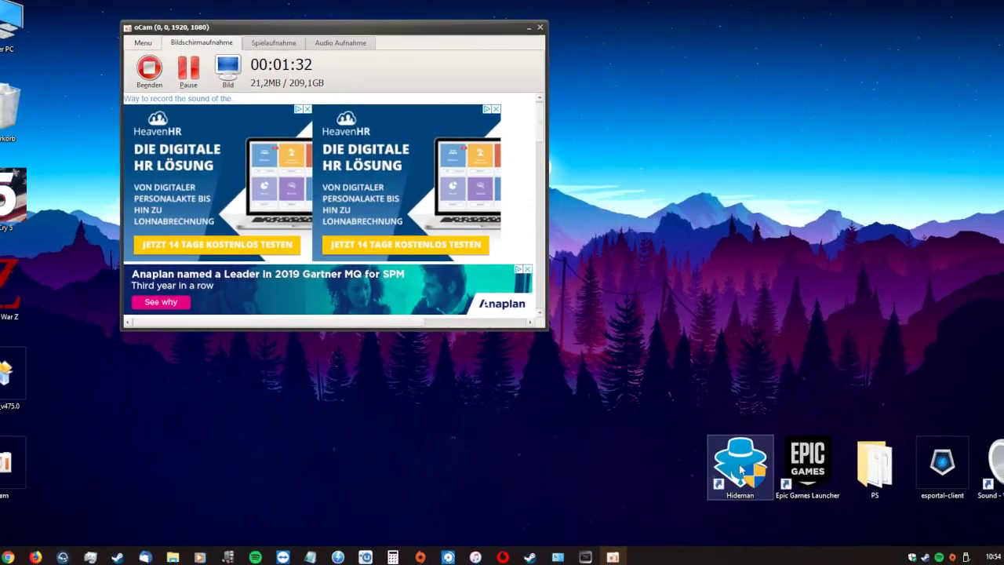
Step: Return to the desktop and move the Hideman shortcut to an open area near the middle
drag(741, 469, 403, 457)
drag(484, 423, 359, 496)
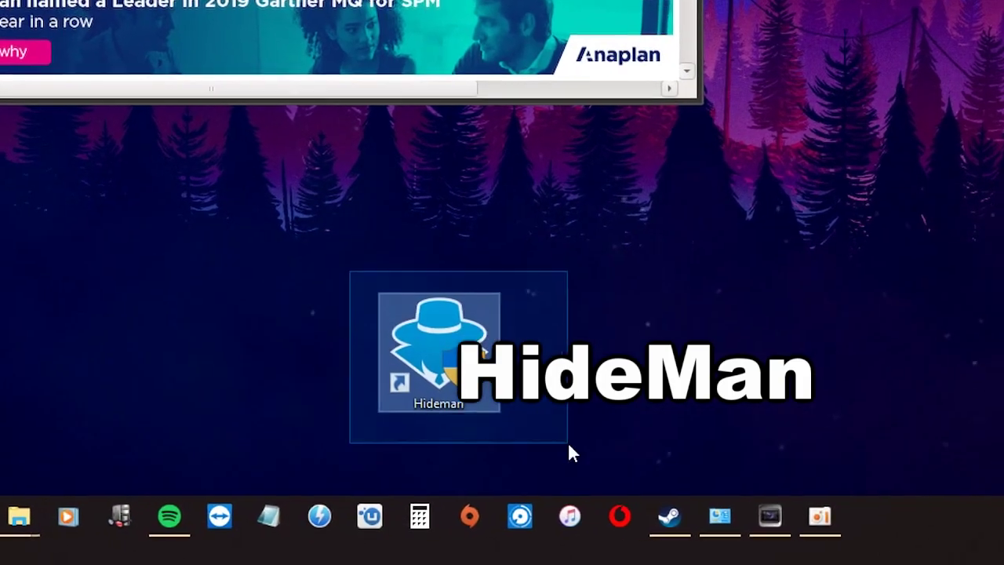
key(Delete)
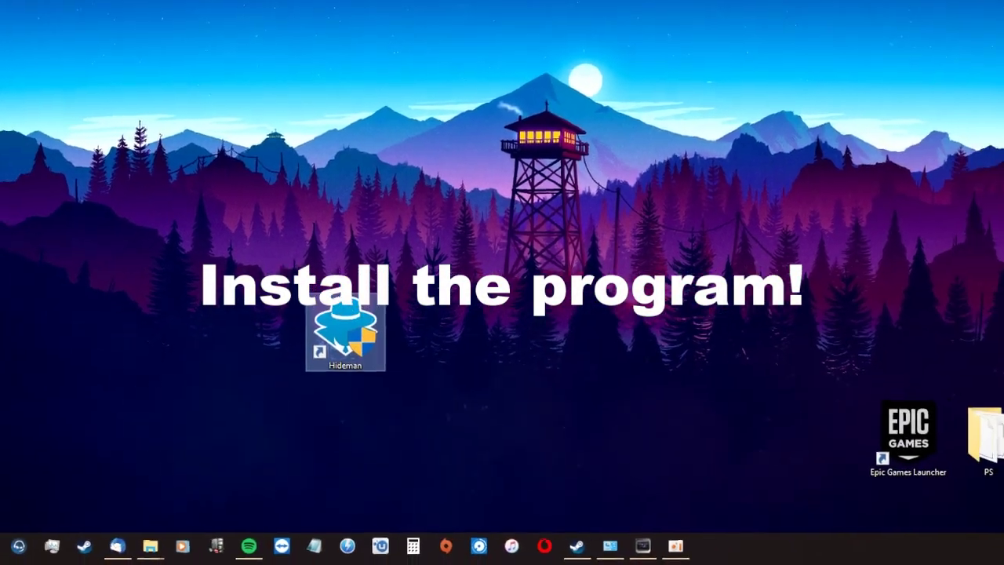
Step: Exit Steam completely and check the notification area for its background icon
click(955, 554)
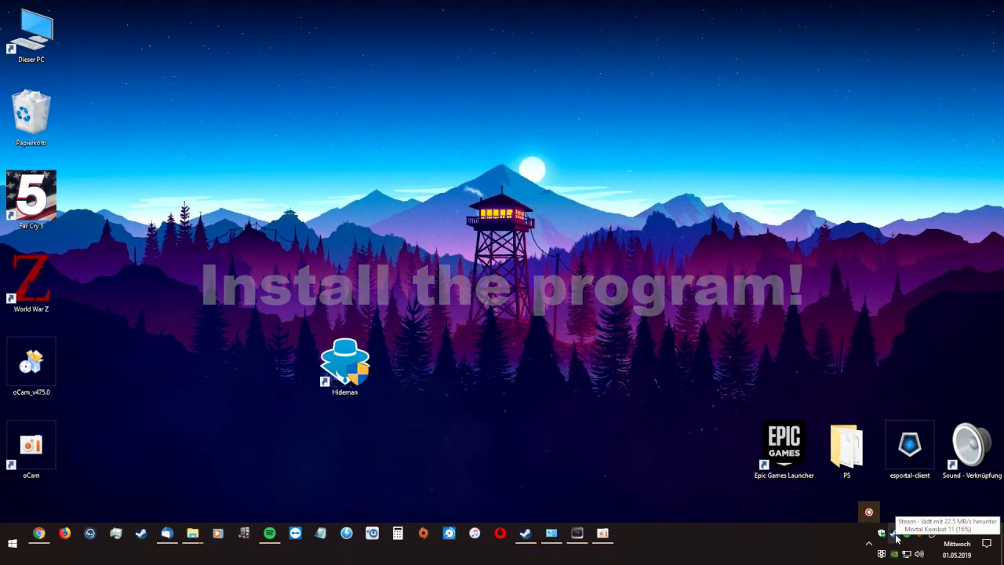
right_click(894, 534)
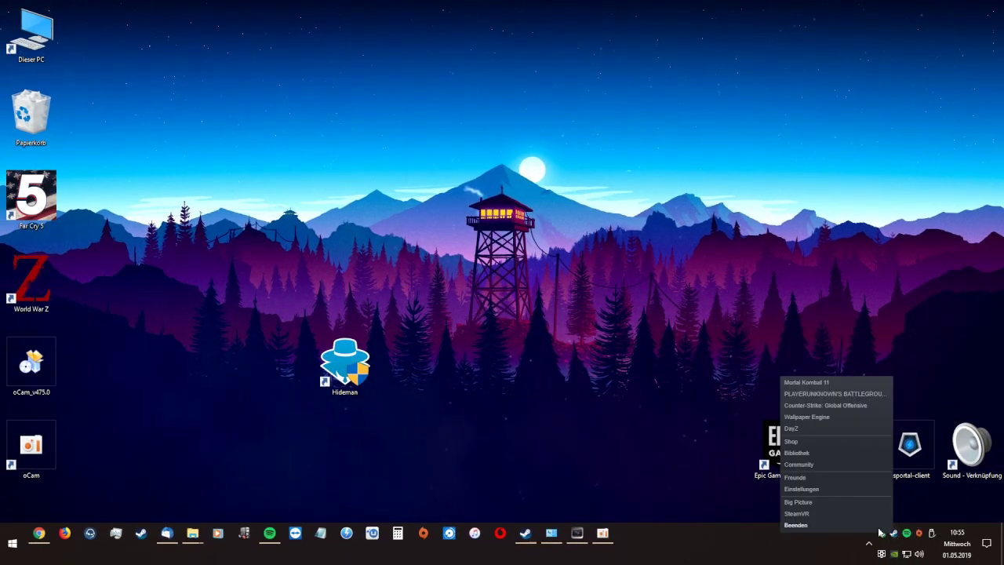
click(795, 524)
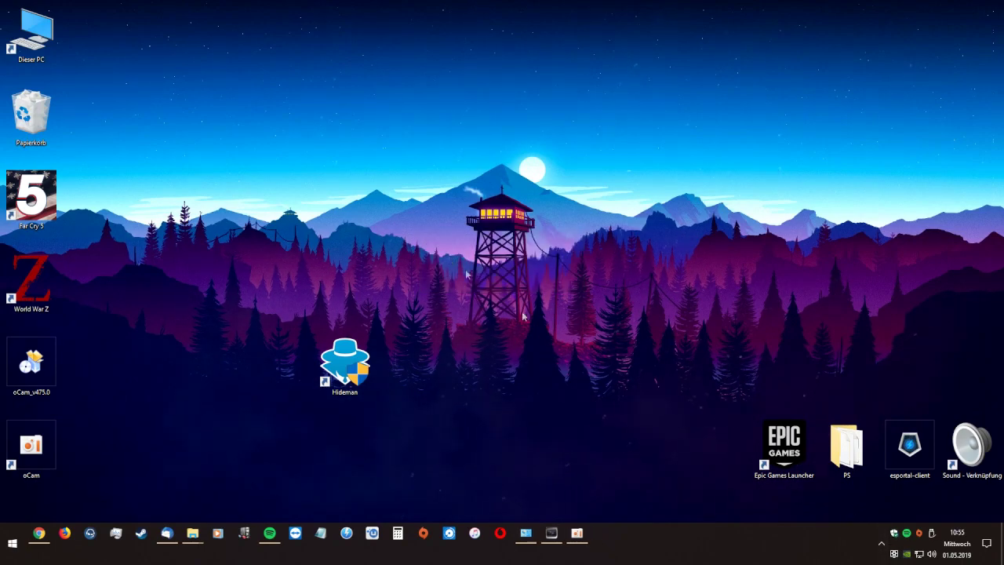
click(882, 536)
drag(890, 531, 883, 533)
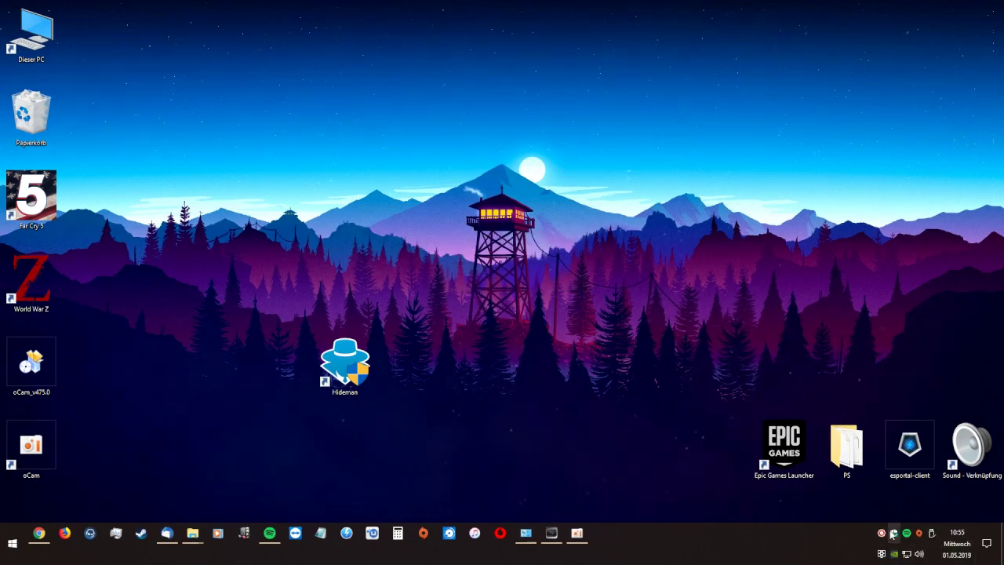
Step: Launch the Hideman VPN and move its window to the middle of the desktop
mouse_move(353, 366)
mouse_down()
mouse_move(367, 339)
mouse_move(357, 358)
mouse_up()
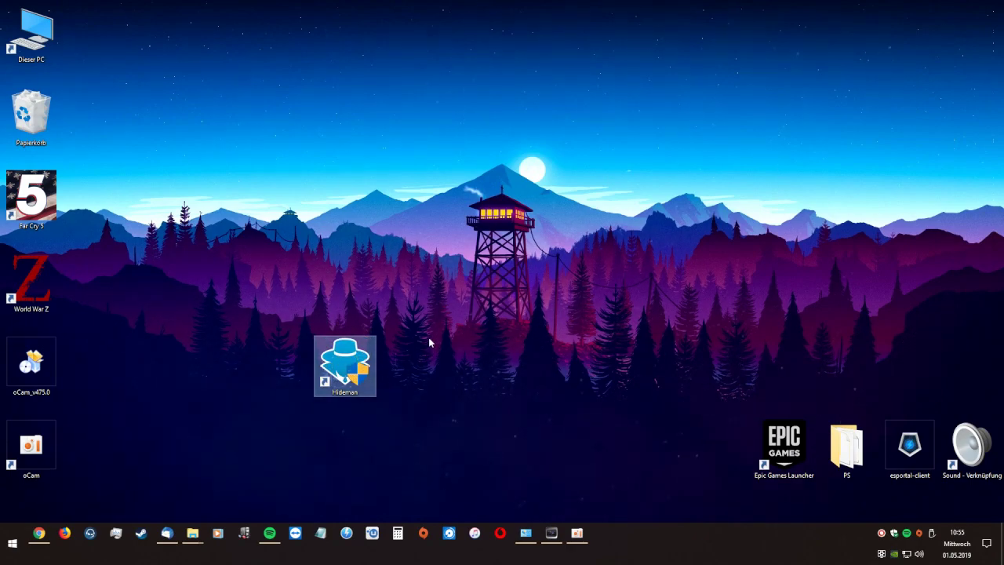
key(Return)
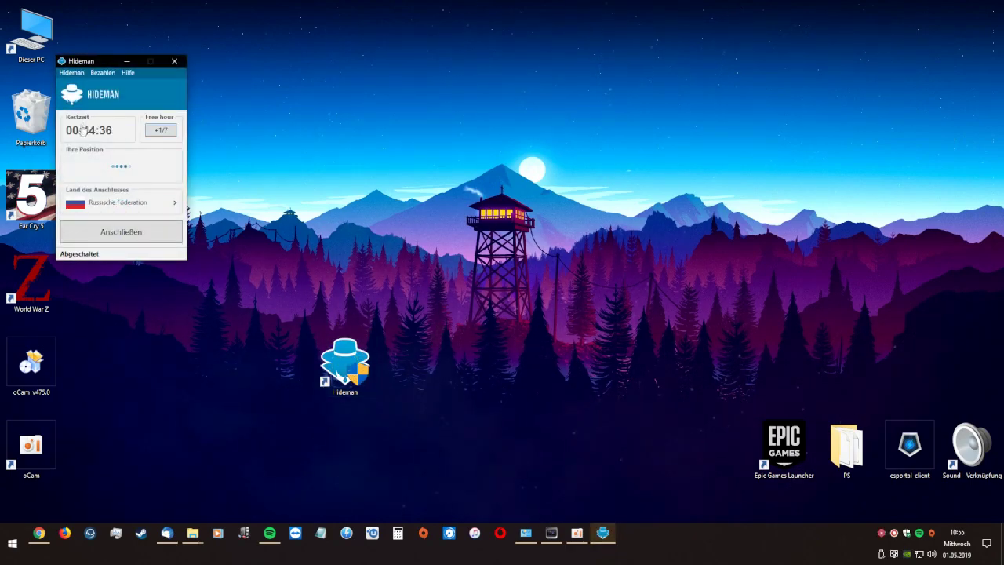
drag(91, 60, 441, 182)
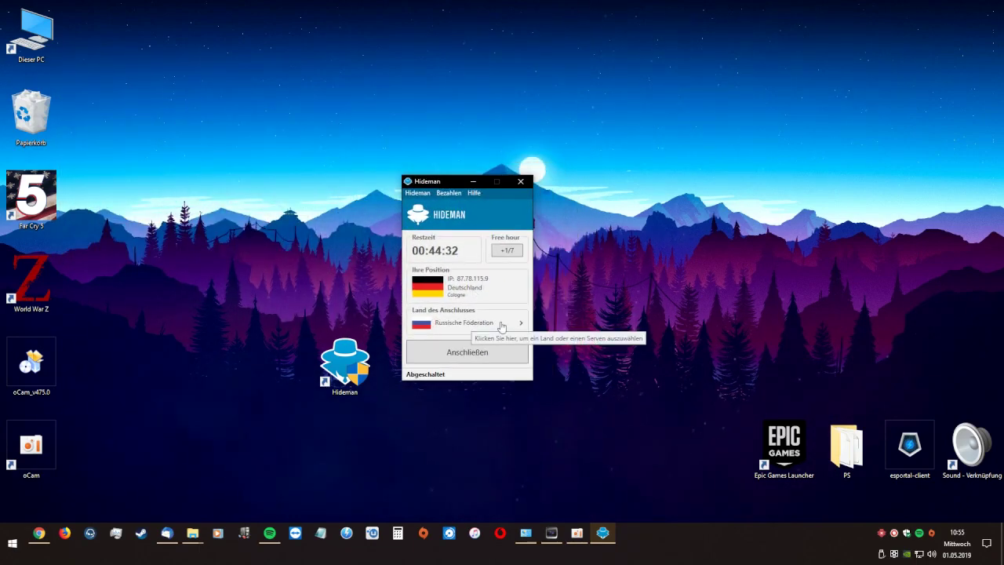
Step: Examine which connection countries Hideman offers in its country and server list, including Russische Föderation
click(461, 323)
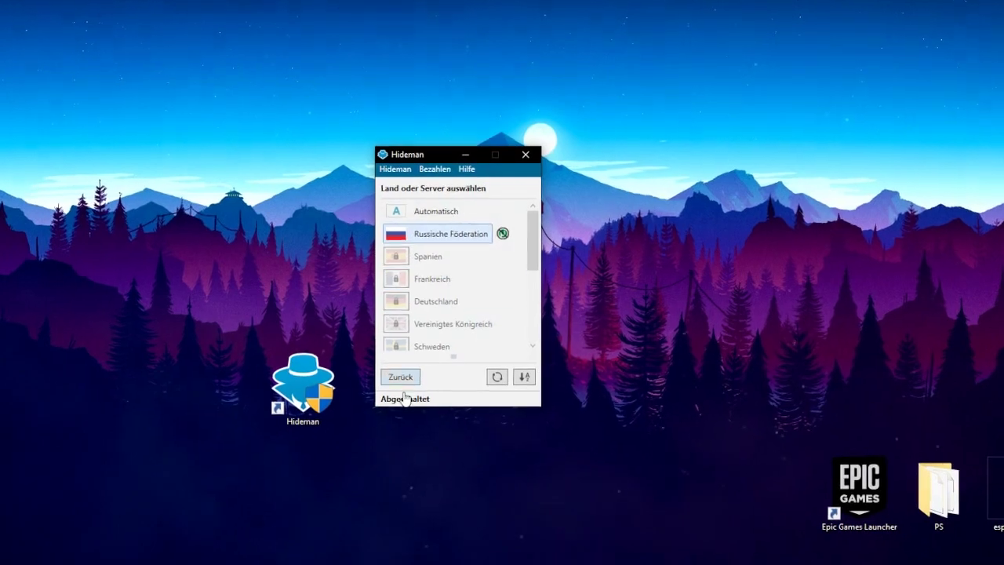
click(417, 360)
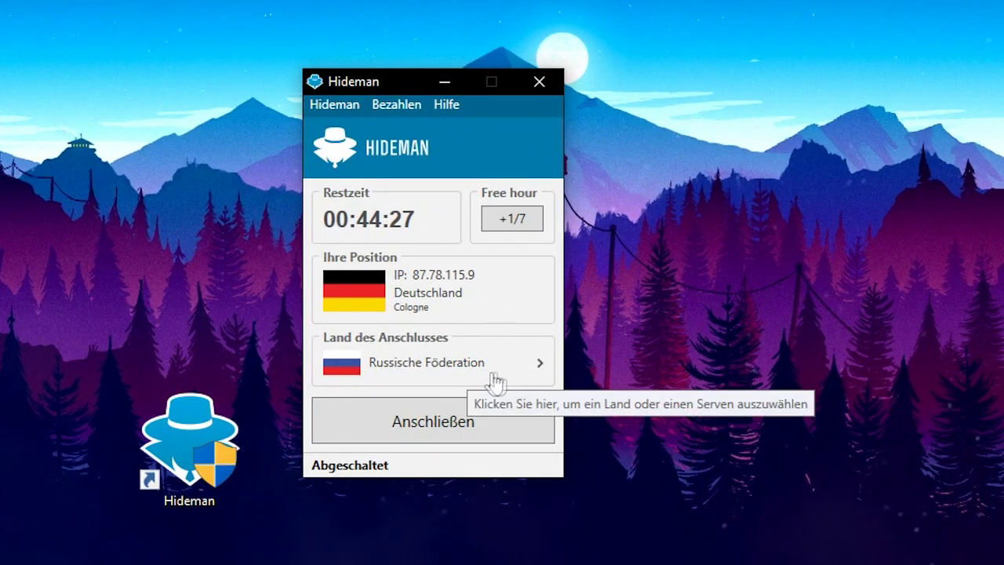
click(435, 366)
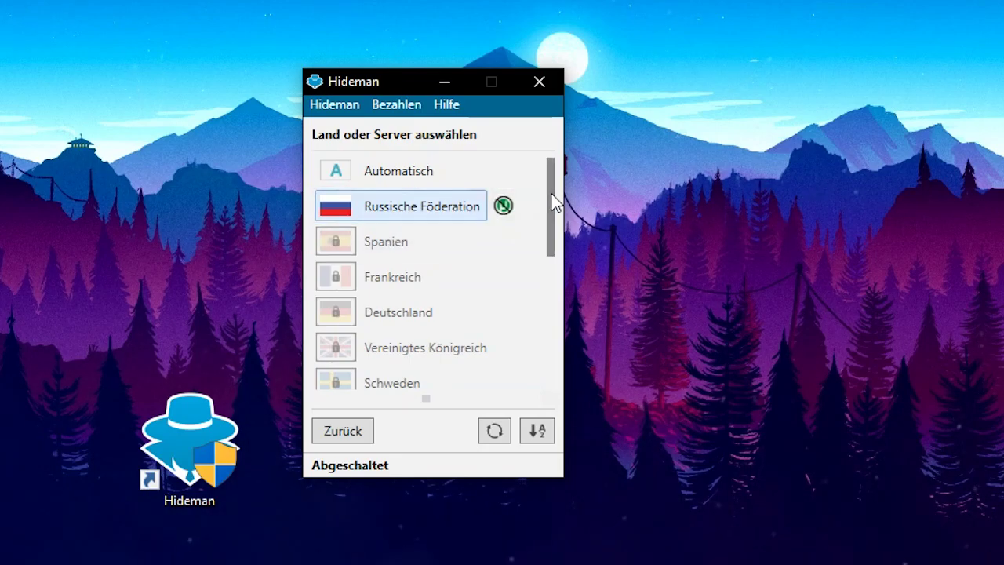
mouse_move(551, 202)
mouse_down()
mouse_move(546, 362)
mouse_move(545, 185)
mouse_up()
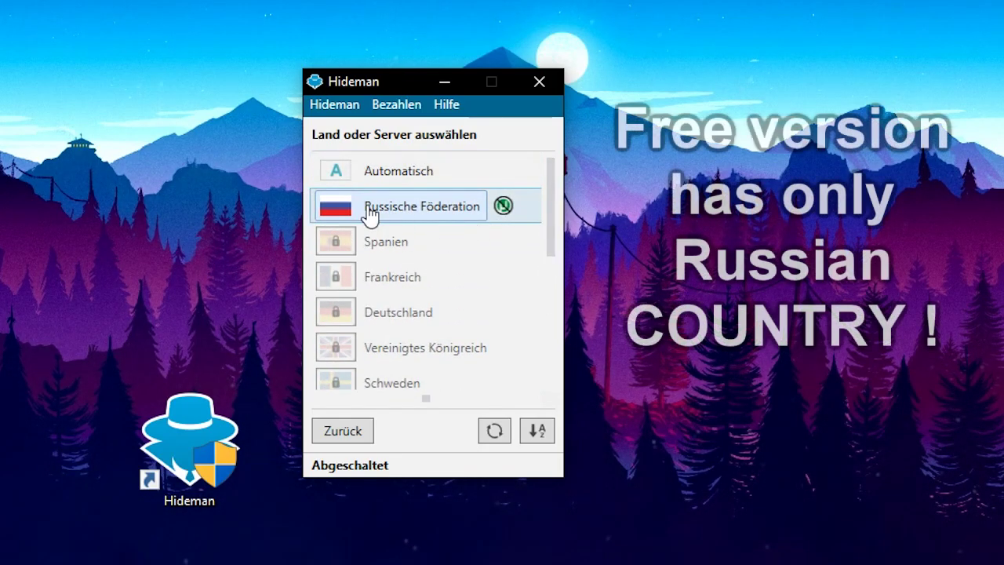
mouse_move(381, 260)
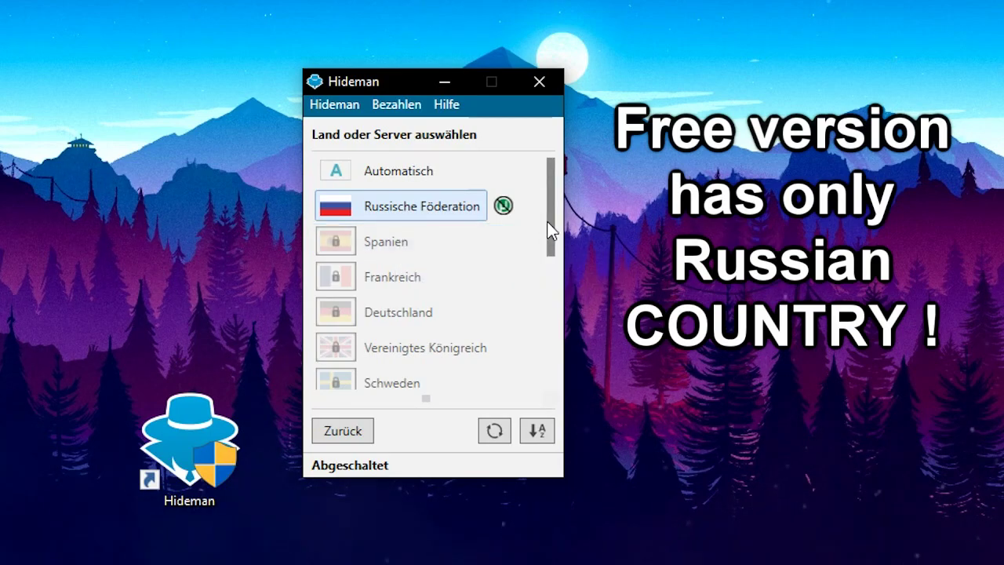
Step: Connect the VPN through Russische Föderation, reposition its window, and end the connection again
drag(549, 228, 539, 204)
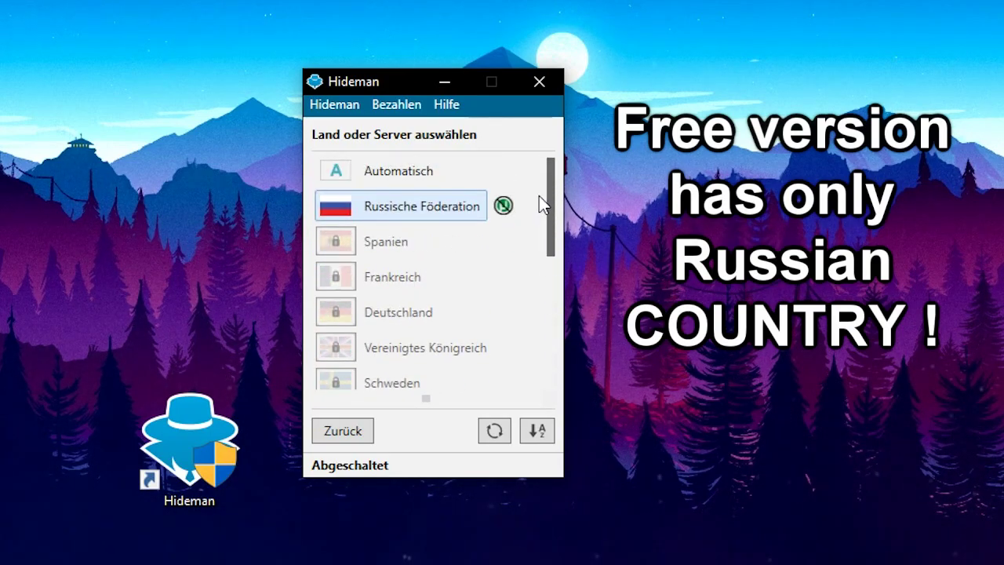
click(421, 205)
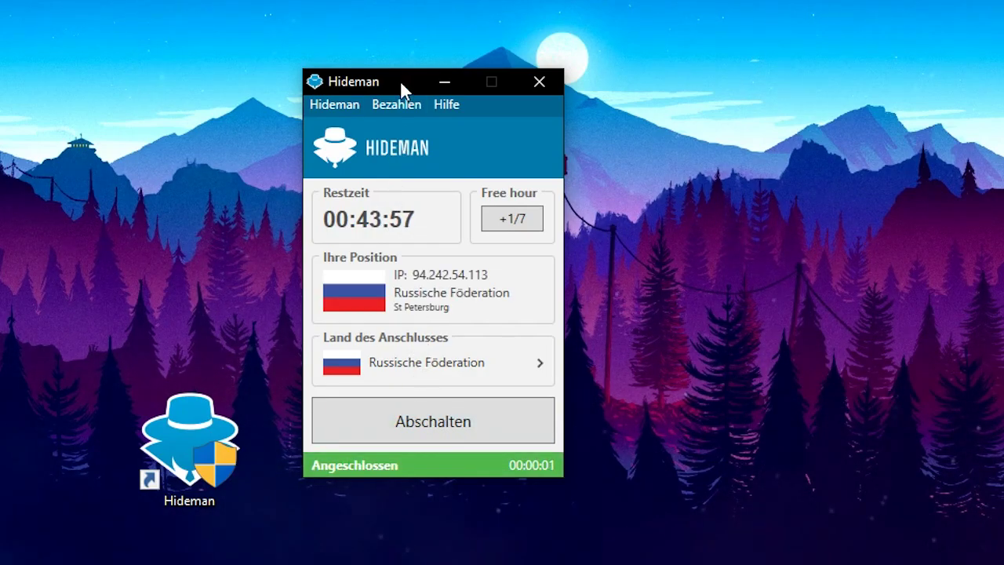
mouse_move(400, 80)
mouse_down()
mouse_move(355, 0)
mouse_move(396, 0)
mouse_move(251, 0)
mouse_move(401, 2)
mouse_move(406, 63)
mouse_up()
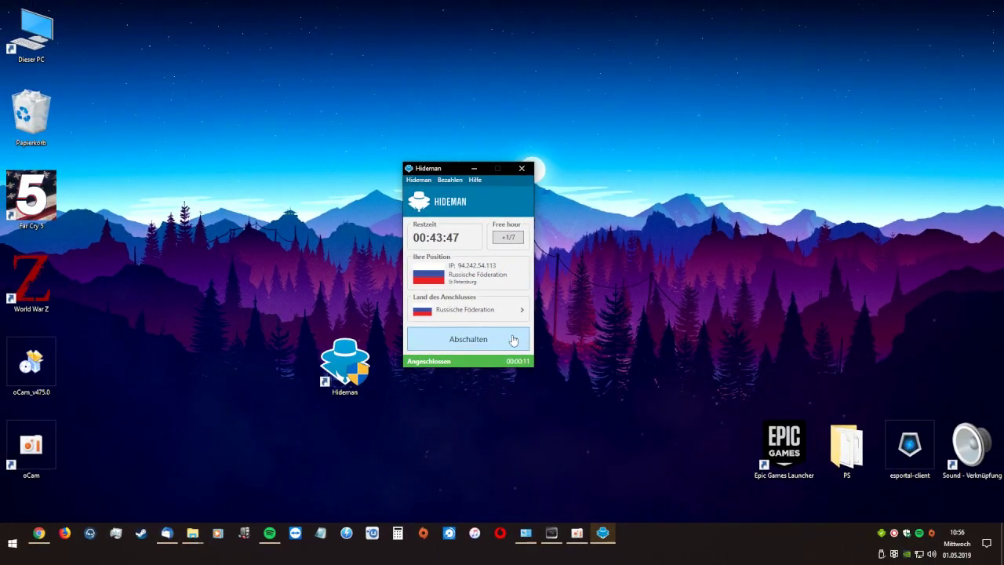
click(513, 339)
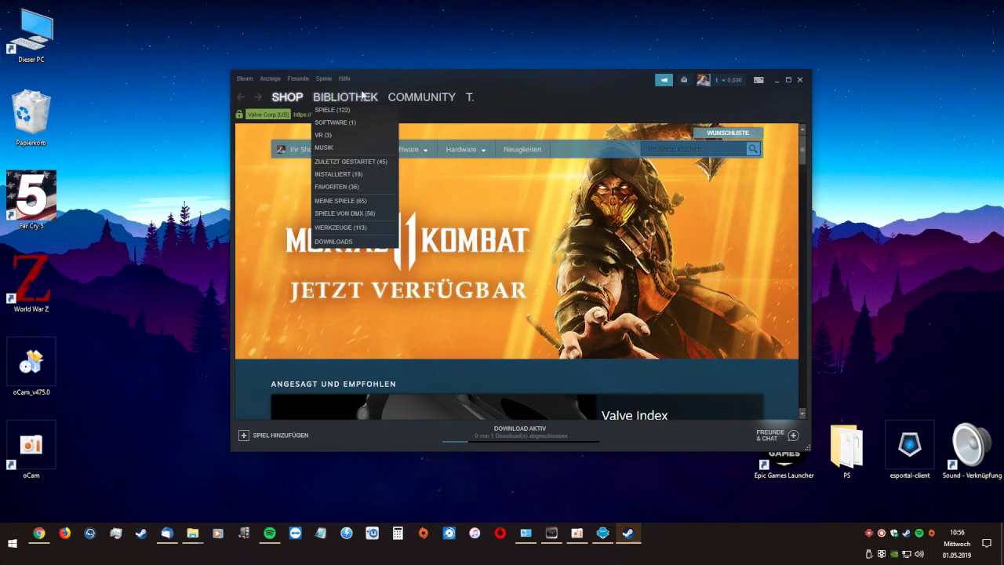
Step: In the Steam library, go through product activation up to the product key entry, accepting the subscriber agreement, and cancel without entering a key
click(345, 97)
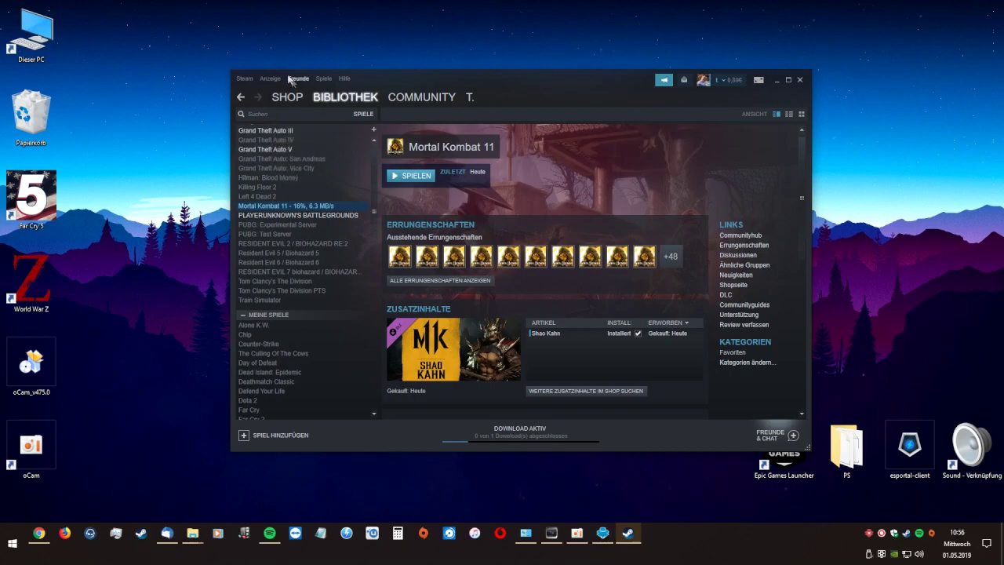
click(320, 78)
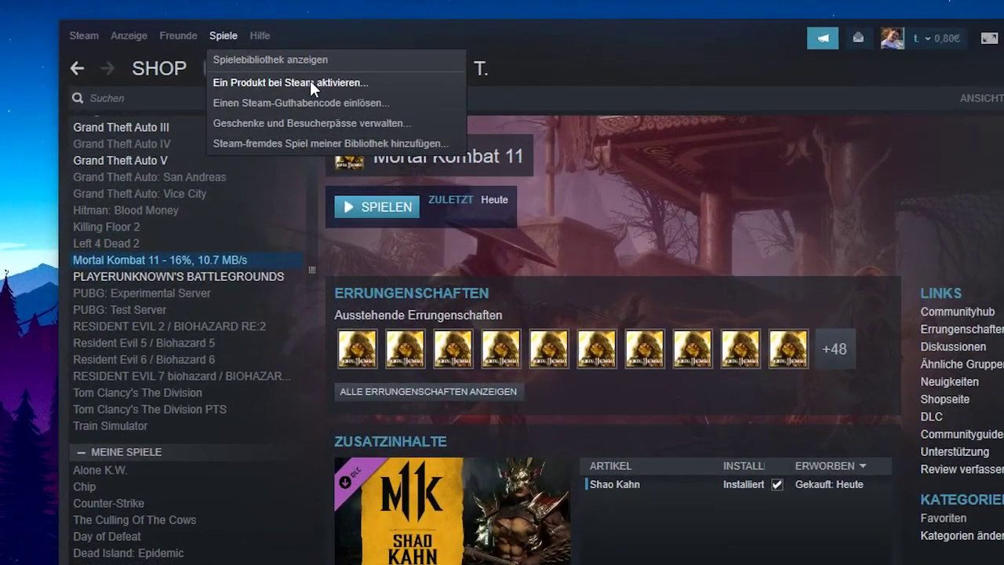
click(337, 95)
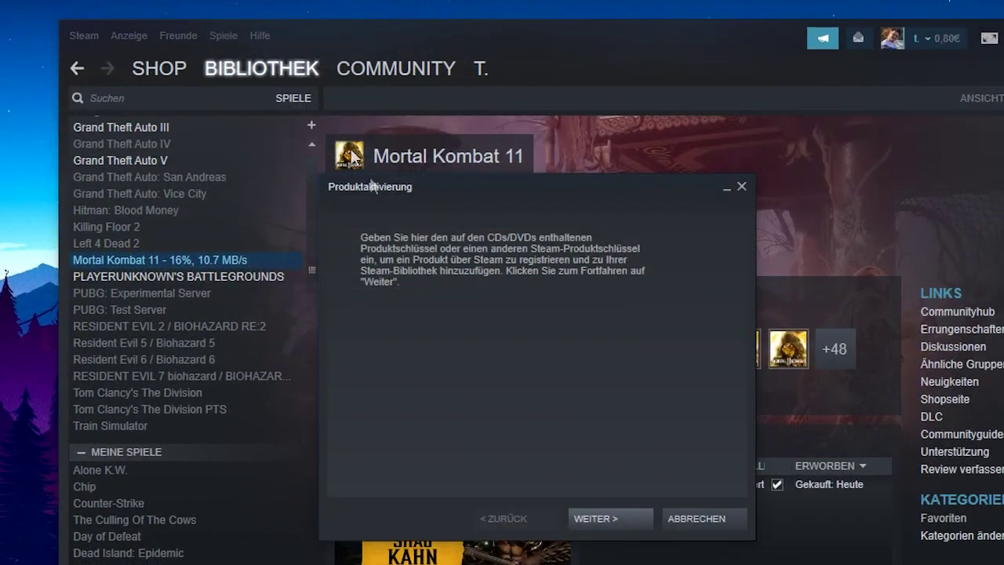
click(635, 514)
click(611, 520)
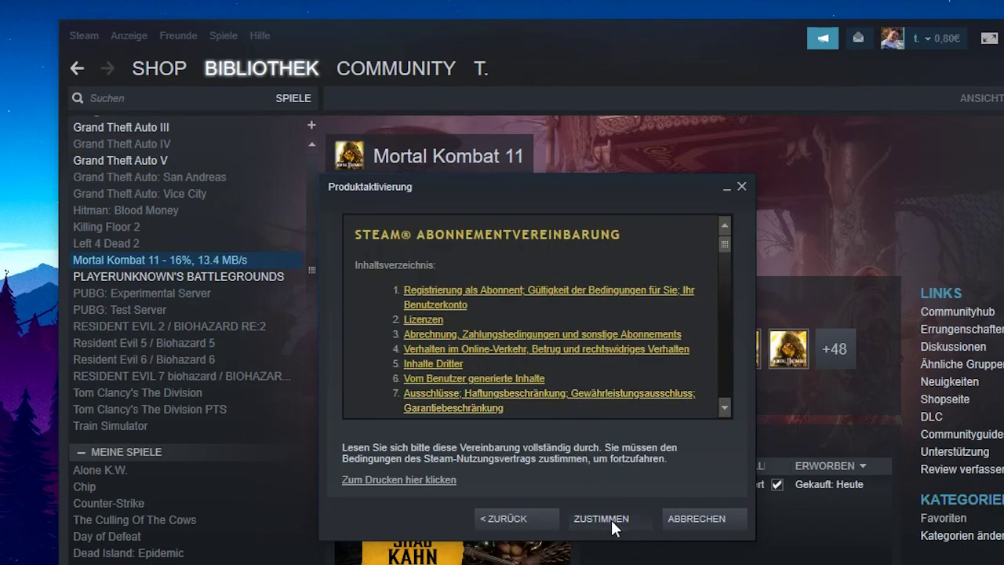
drag(471, 206, 544, 183)
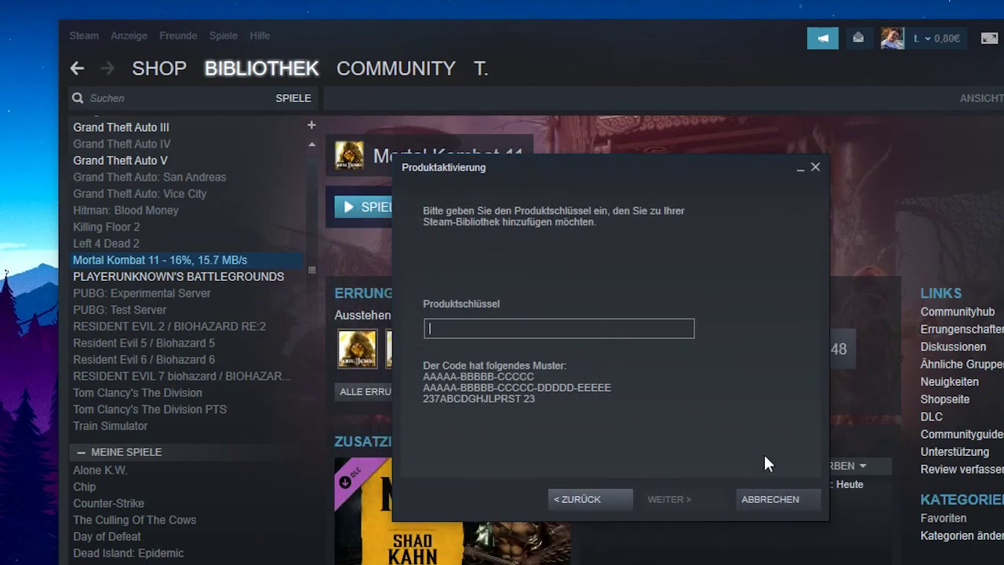
click(770, 496)
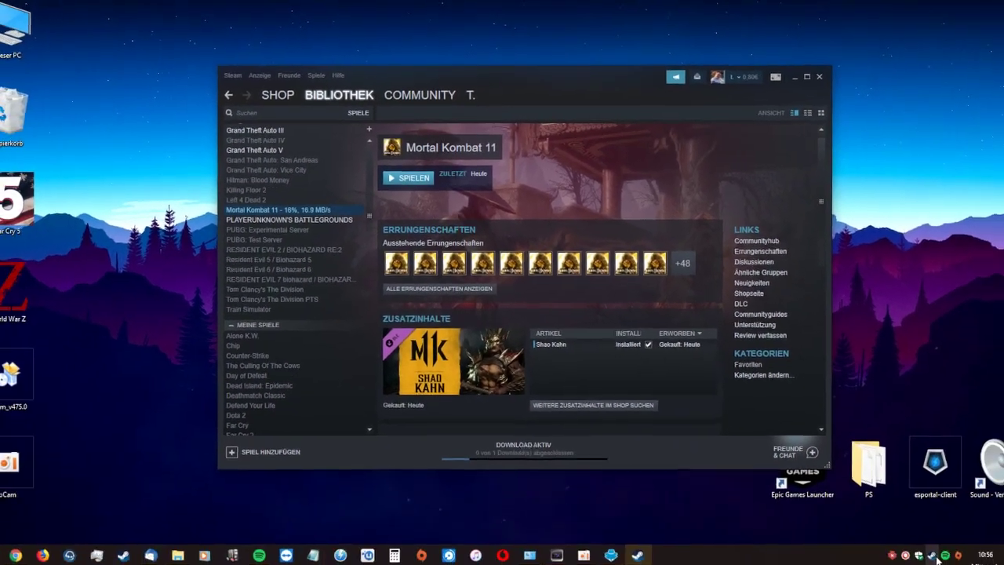
Step: Exit Steam completely and bring up the Hideman window to check its connection status
right_click(892, 532)
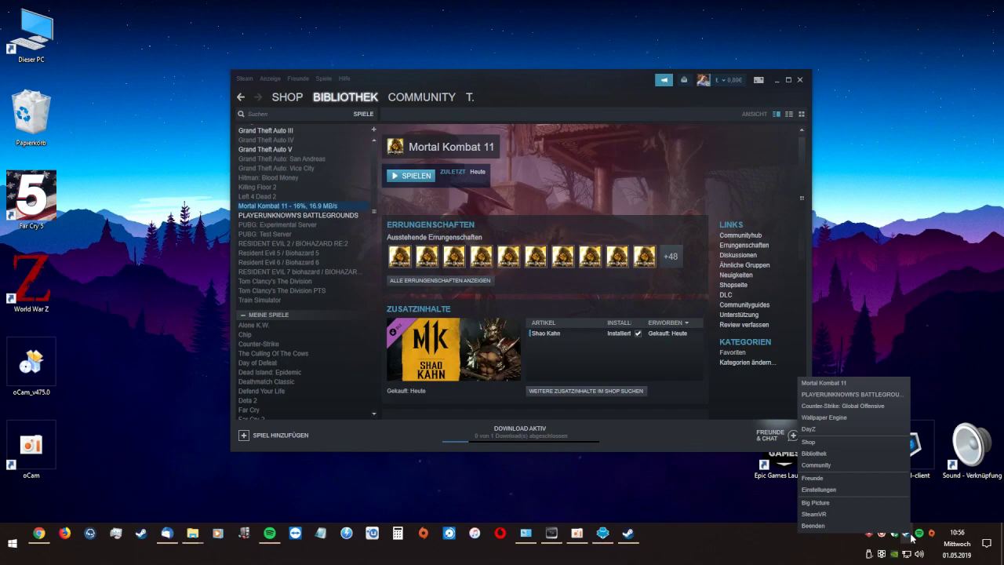
click(892, 525)
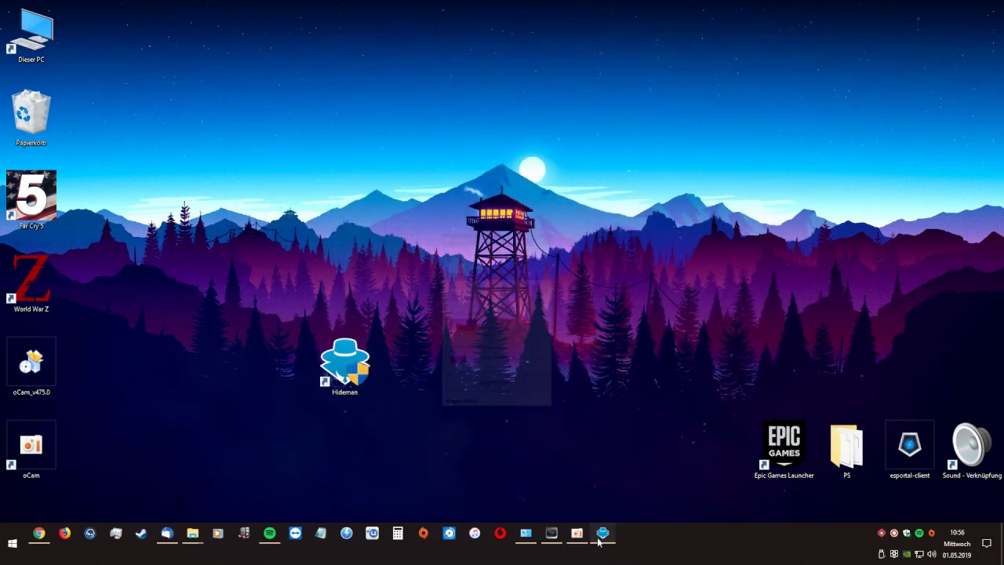
click(602, 533)
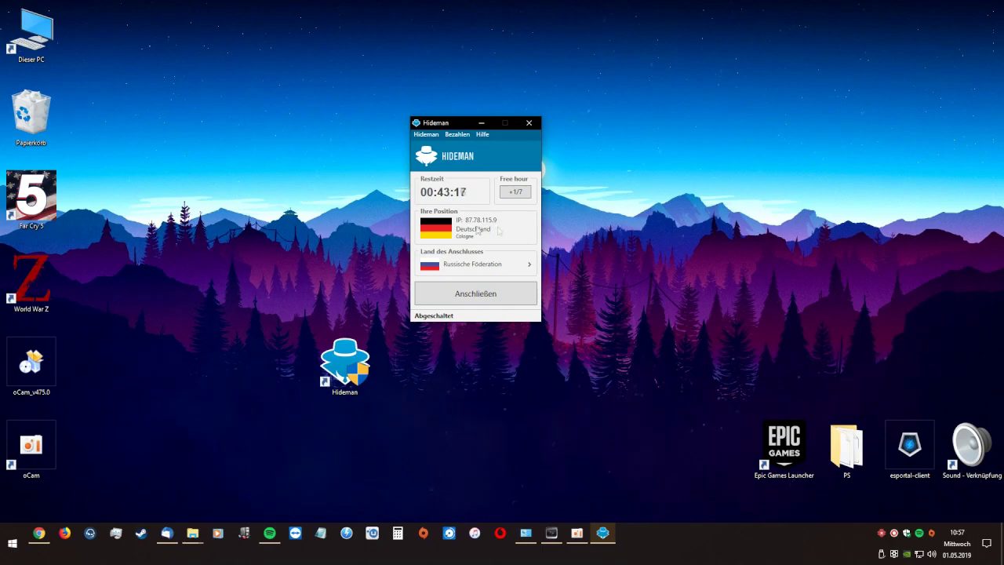
Step: Start Steam again and quit Hideman completely while the VPN is disconnected
click(142, 534)
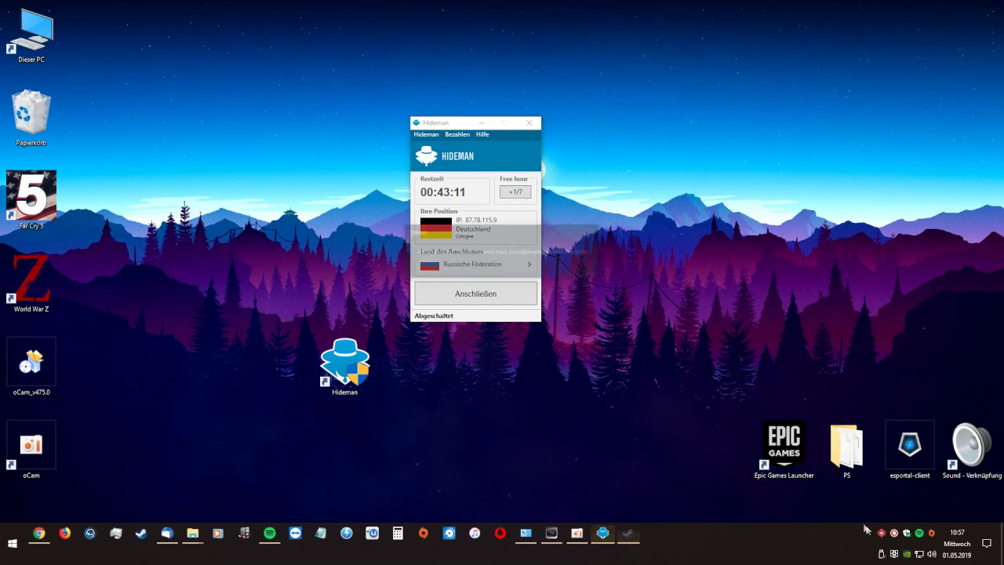
right_click(882, 532)
click(816, 527)
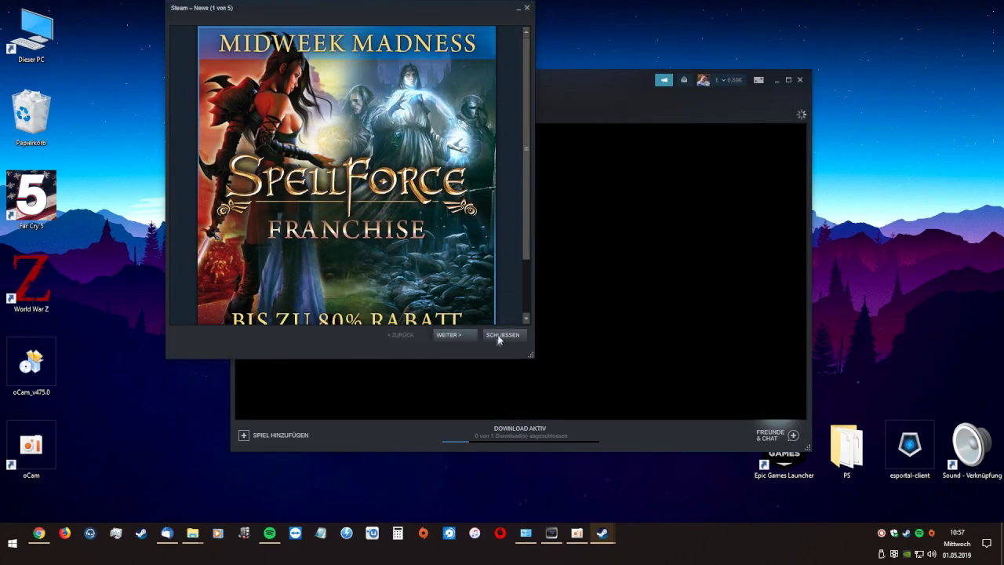
Step: Dismiss the Steam news window and open the download overview for Mortal Kombat 11
click(504, 335)
click(530, 433)
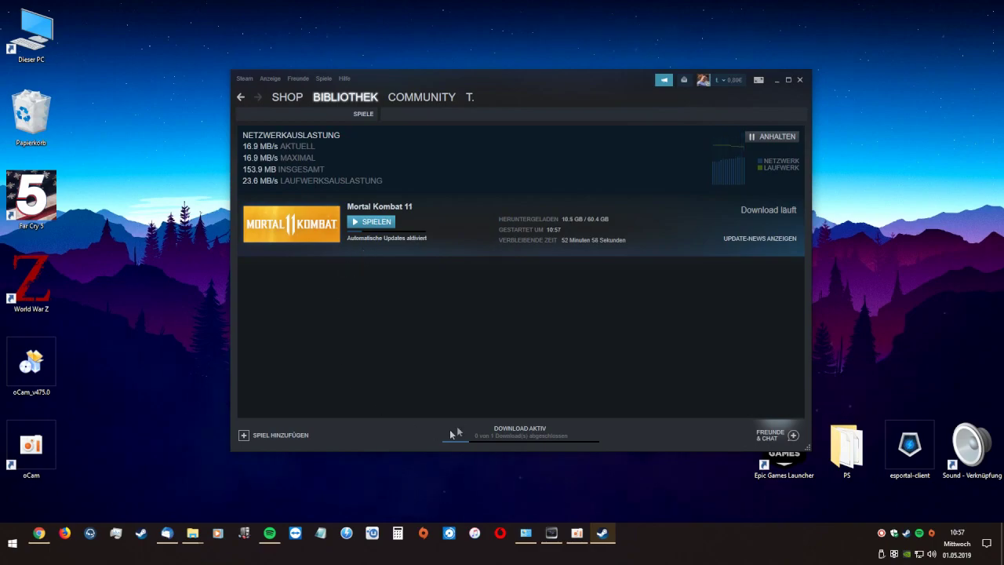
Step: Switch to Chrome with the G2Play page for the Russian Mortal Kombat 11 key
mouse_move(572, 540)
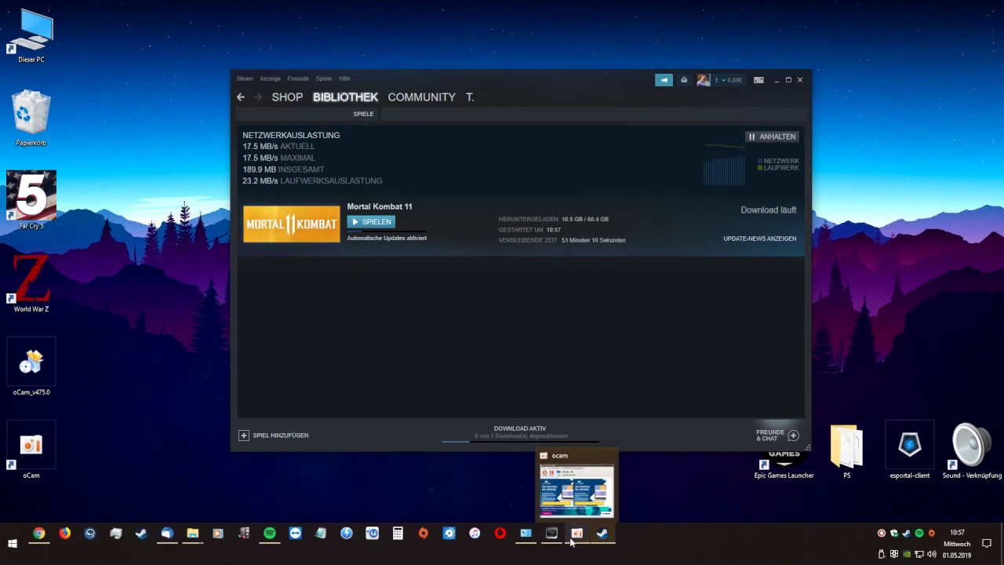
click(39, 533)
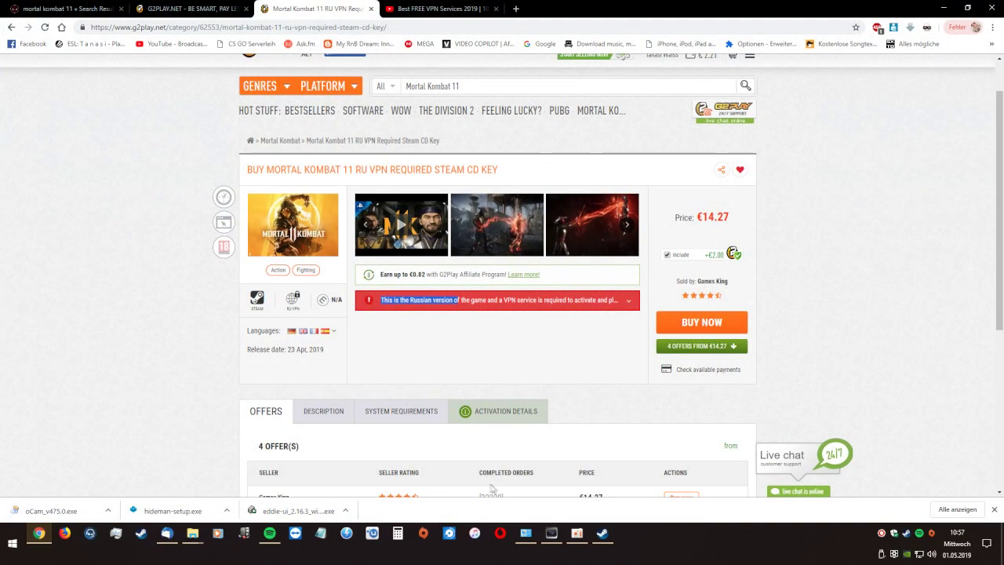